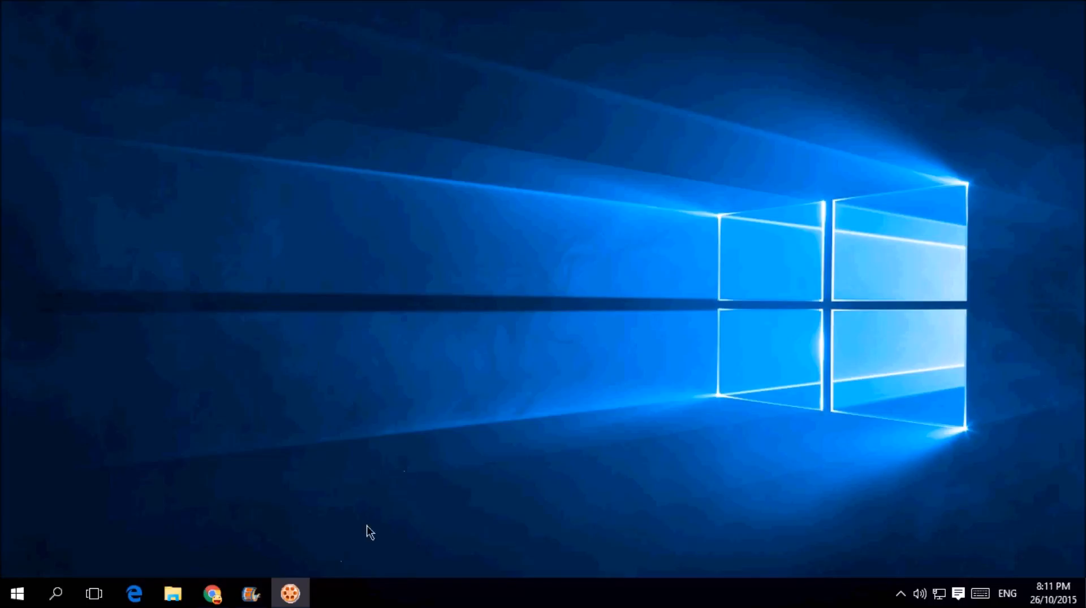
Step: Bring the My Movie project up in Movie Maker from the taskbar
left_click(250, 593)
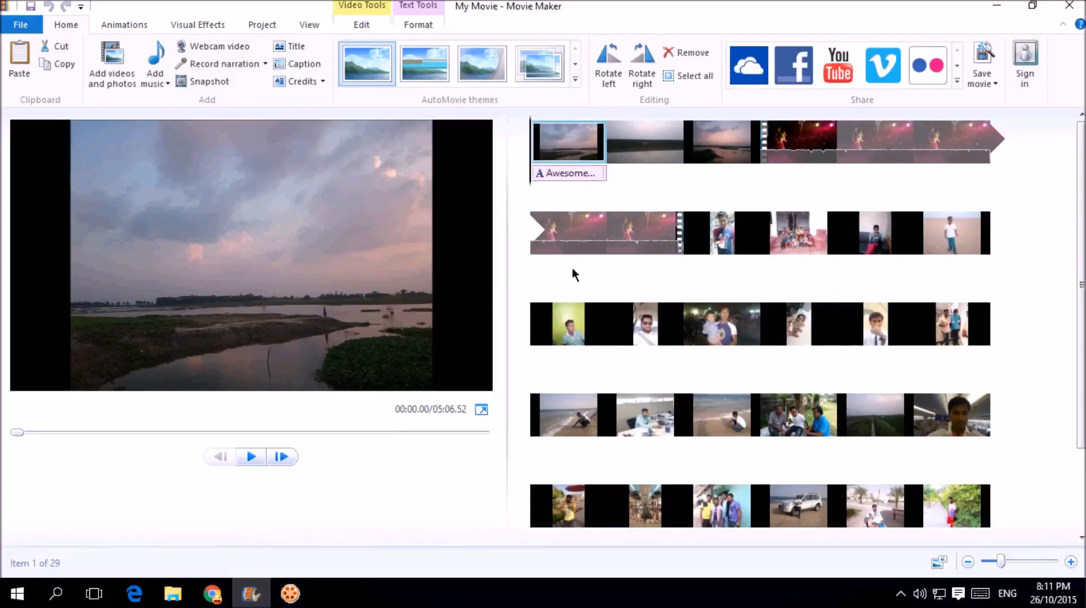
Step: Select the red dance clip, preview it, and place the playhead at 00:24.70
left_click(794, 152)
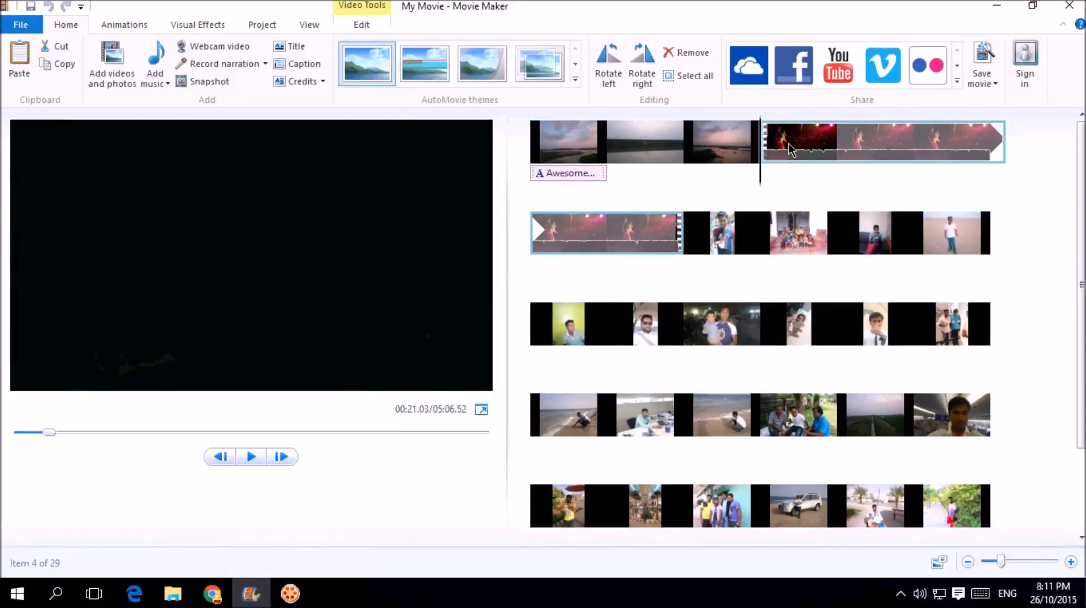
left_click(250, 458)
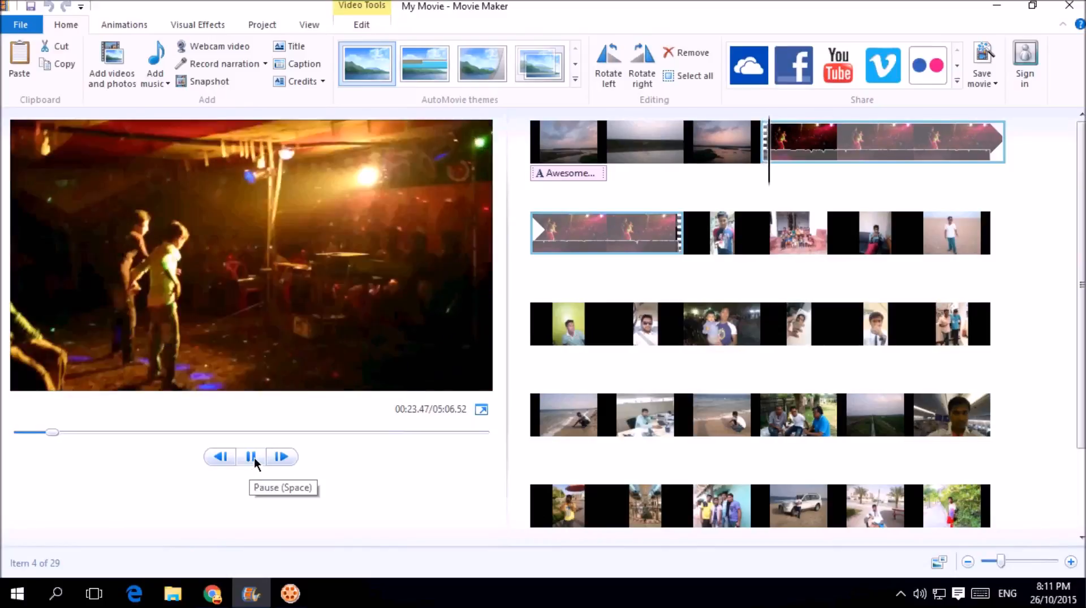
left_click(253, 461)
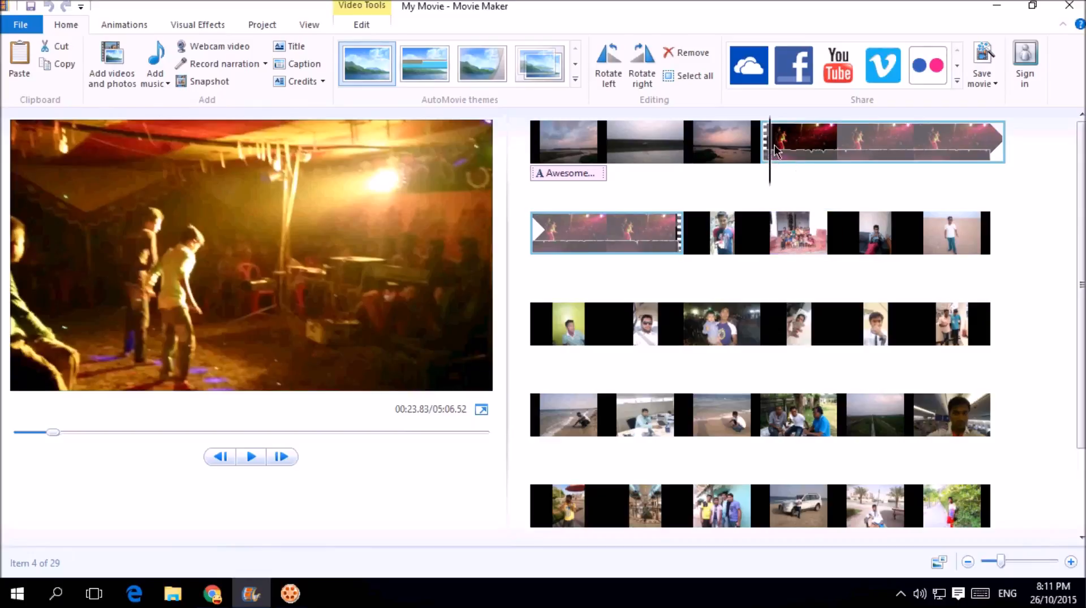
left_click(776, 176)
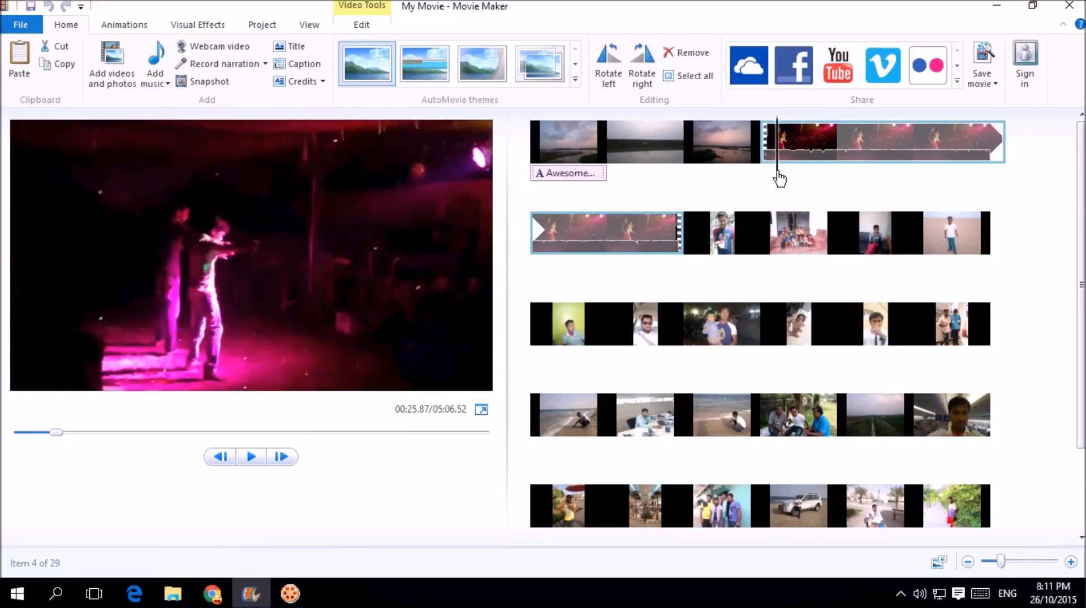
left_click_drag(777, 173, 776, 176)
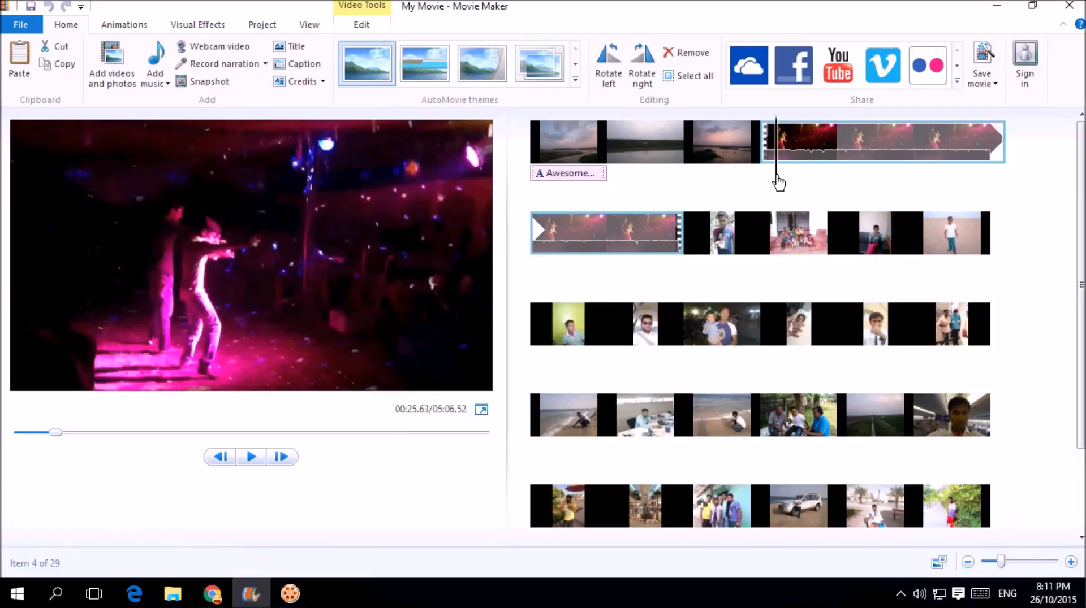
left_click_drag(776, 174, 773, 175)
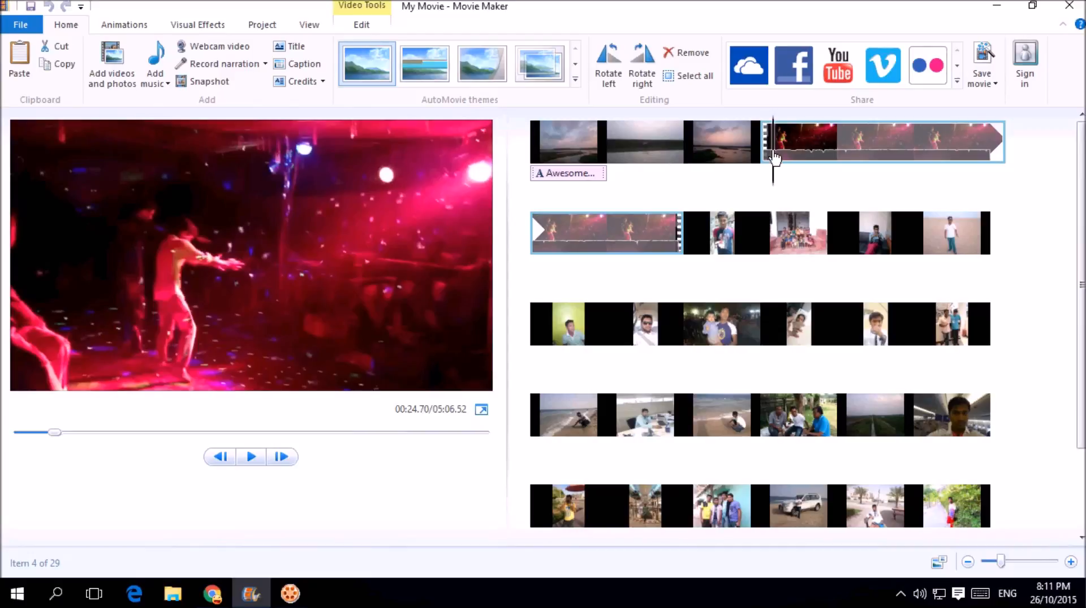
Step: Split the dance clip at 00:24.70 and select the first resulting piece
right_click(772, 149)
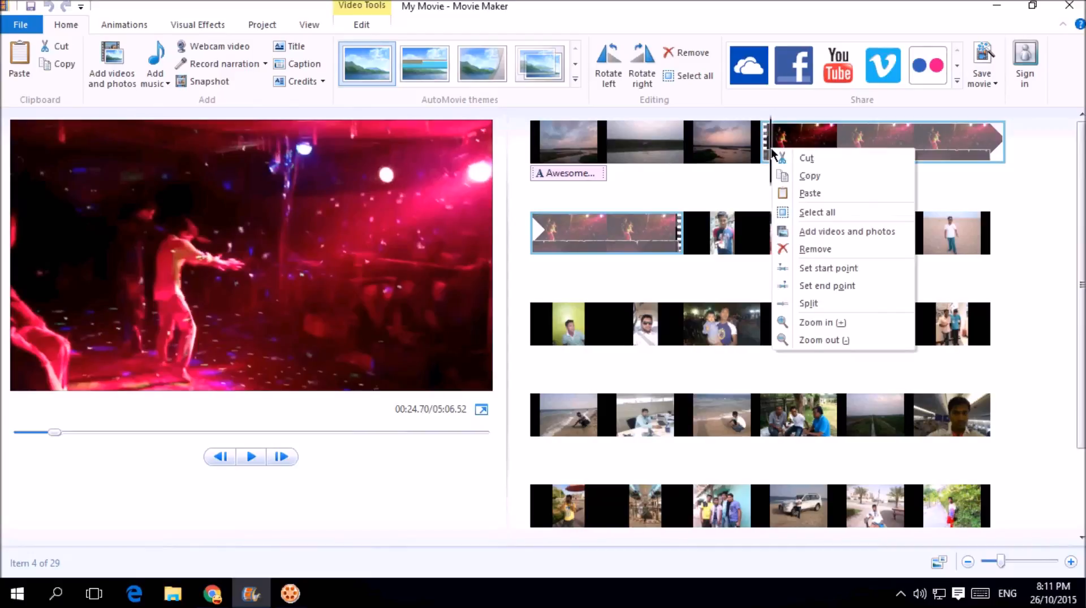
left_click(810, 304)
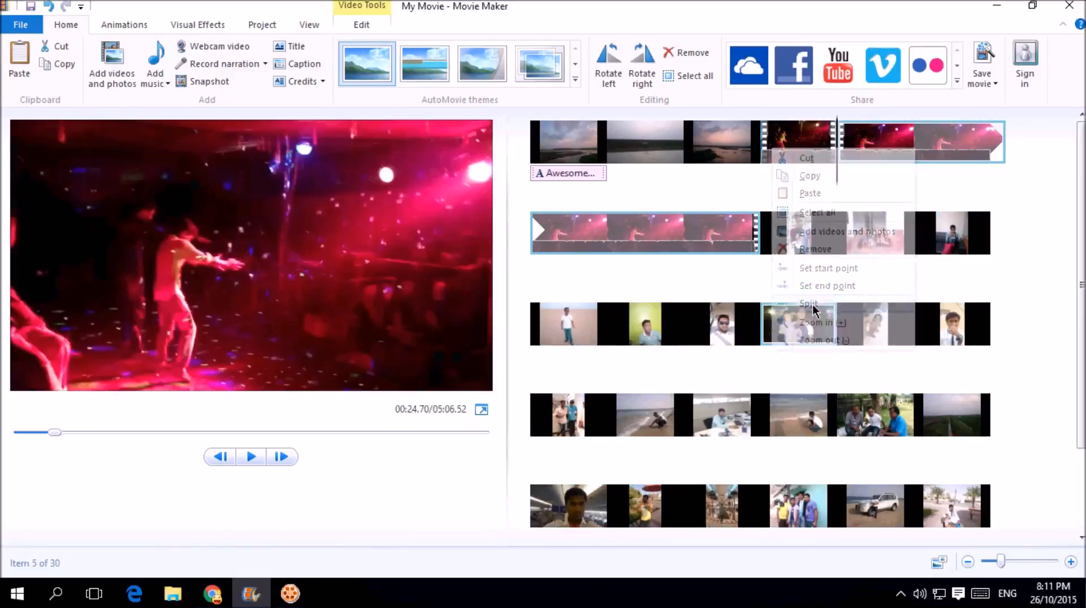
left_click(797, 141)
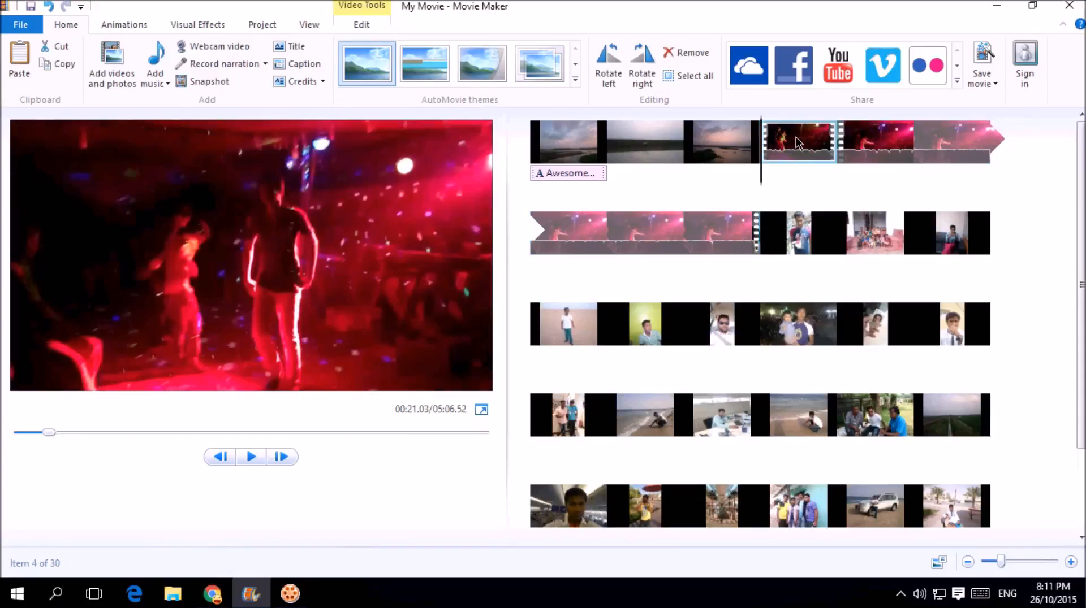
Step: Set the first dance piece to 0.5x speed and preview the slowed result
left_click(357, 26)
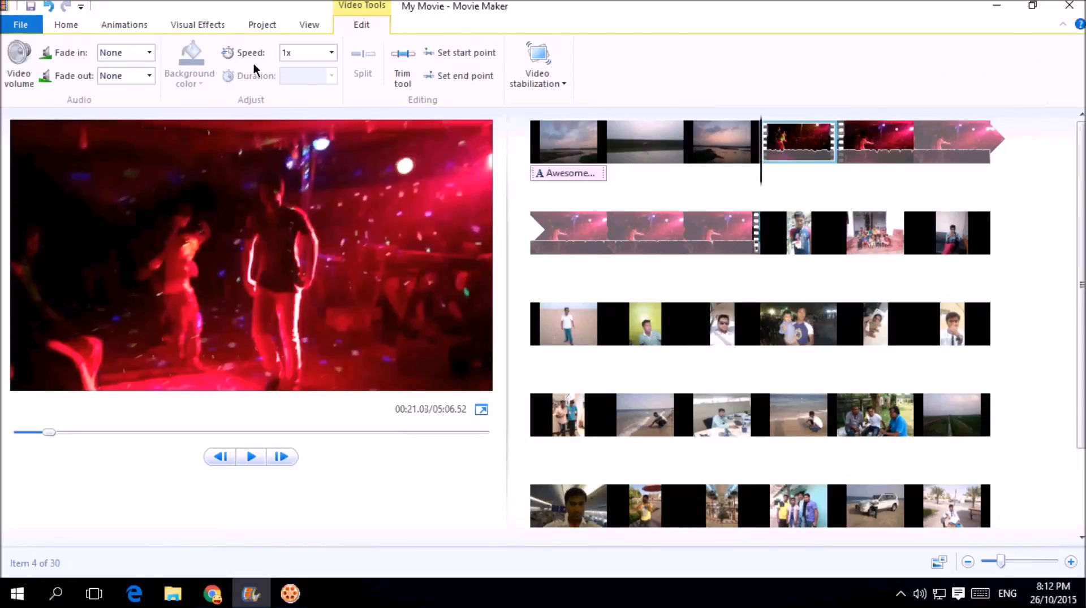
left_click(331, 53)
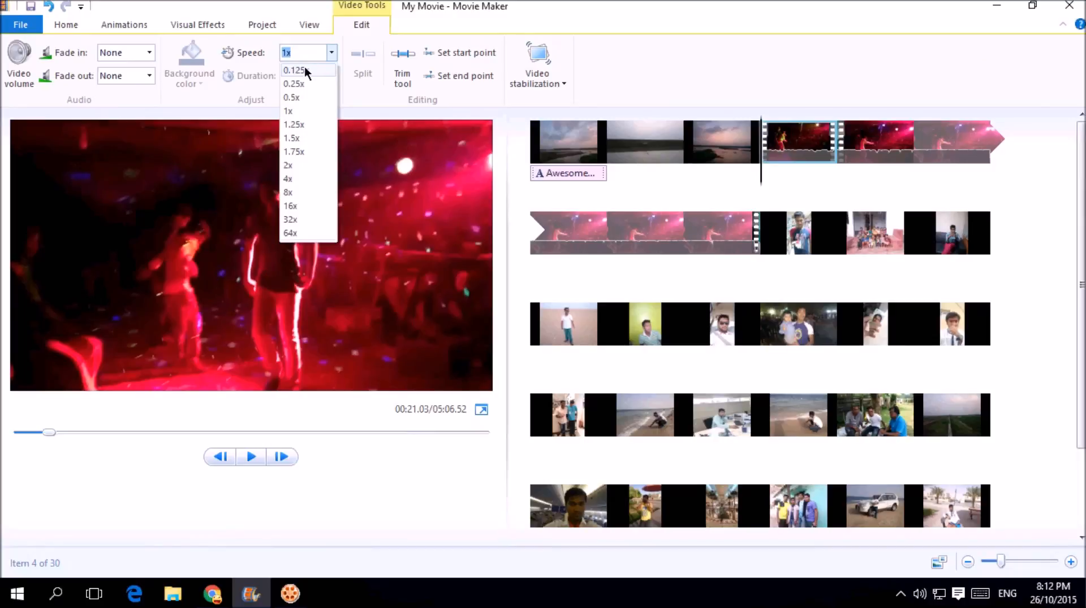
left_click(296, 97)
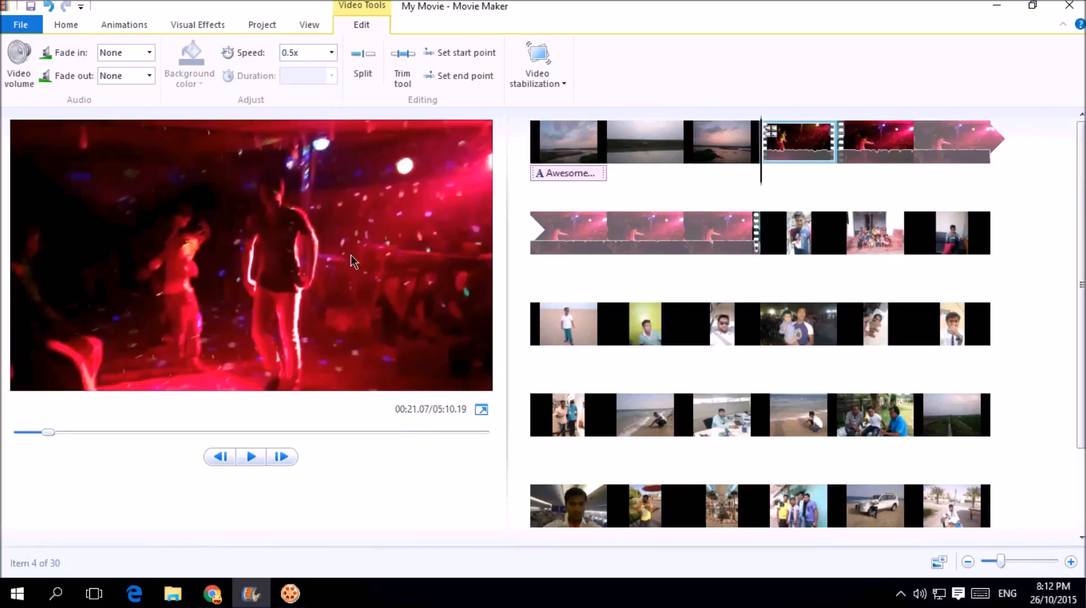
left_click(251, 458)
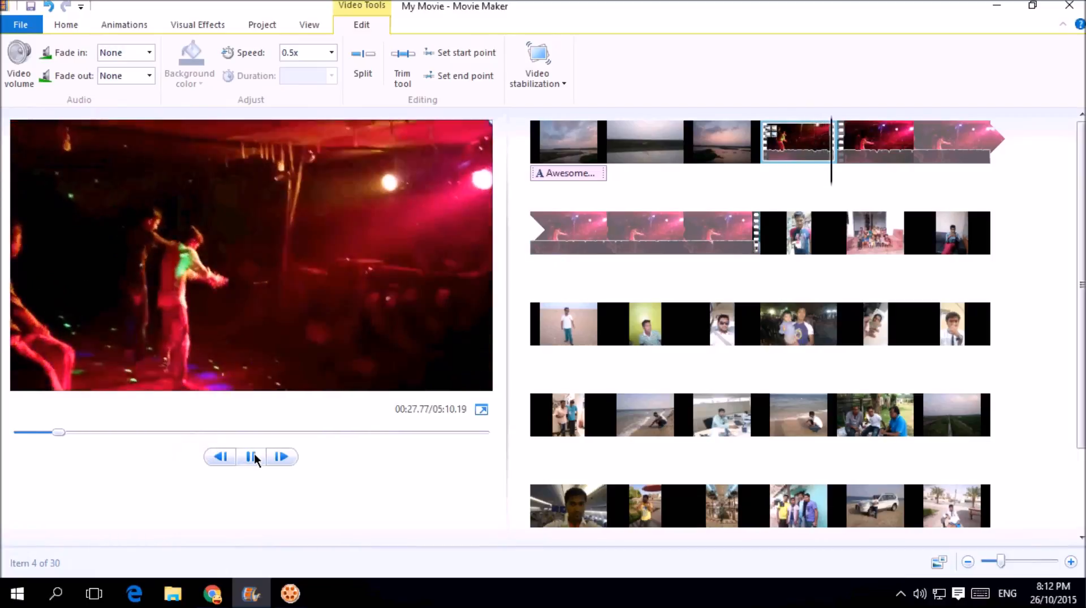
left_click(253, 457)
Step: Select the second dance piece, preview around 00:49–00:51, and set the playhead to 00:50.17
left_click(866, 147)
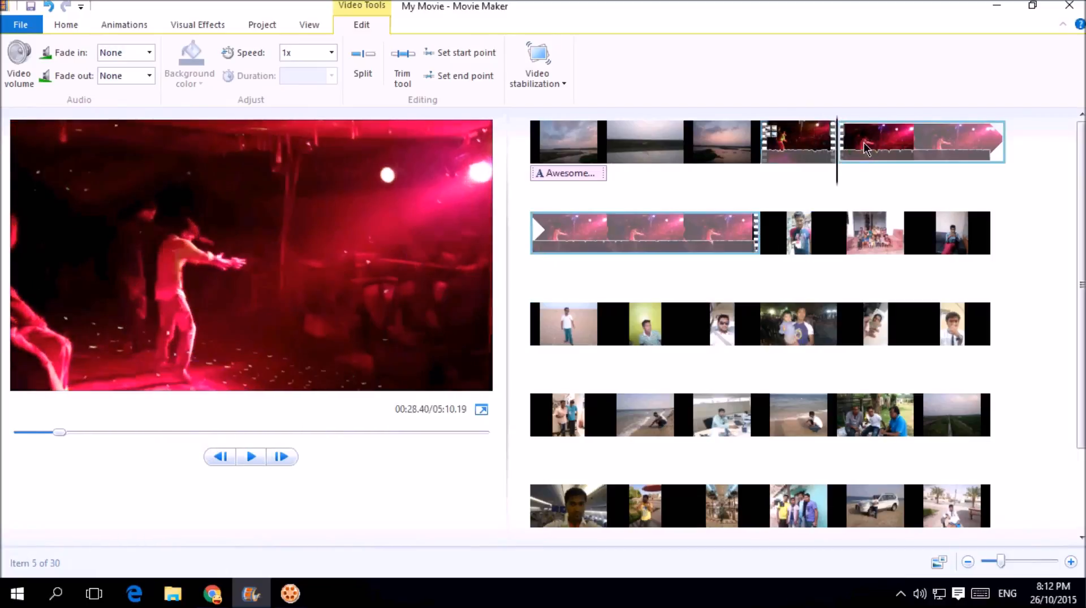
left_click(604, 243)
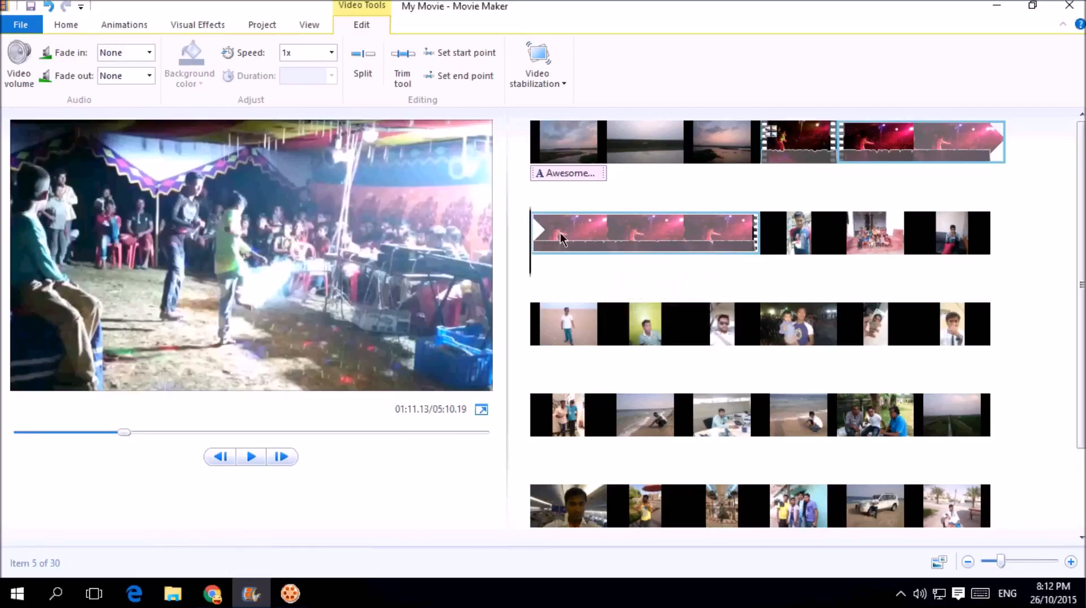
left_click(880, 150)
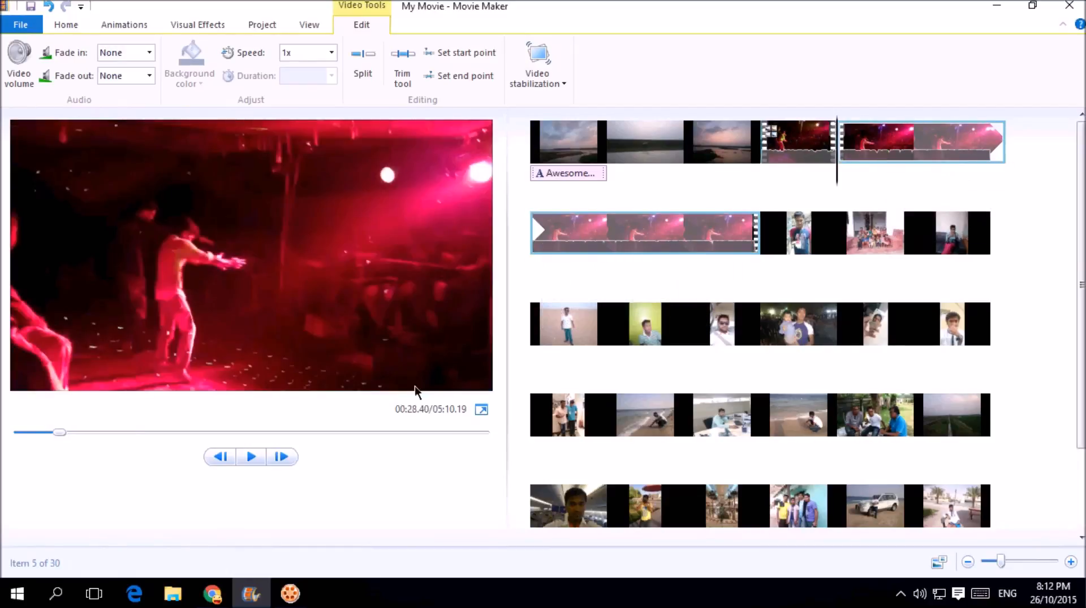
left_click_drag(837, 199, 913, 194)
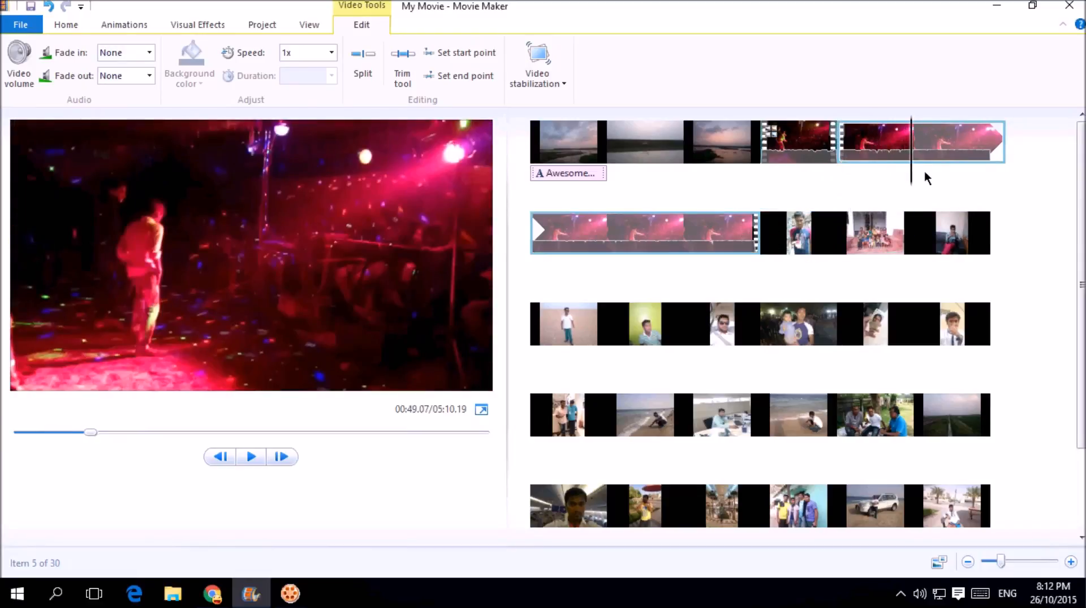
left_click(250, 456)
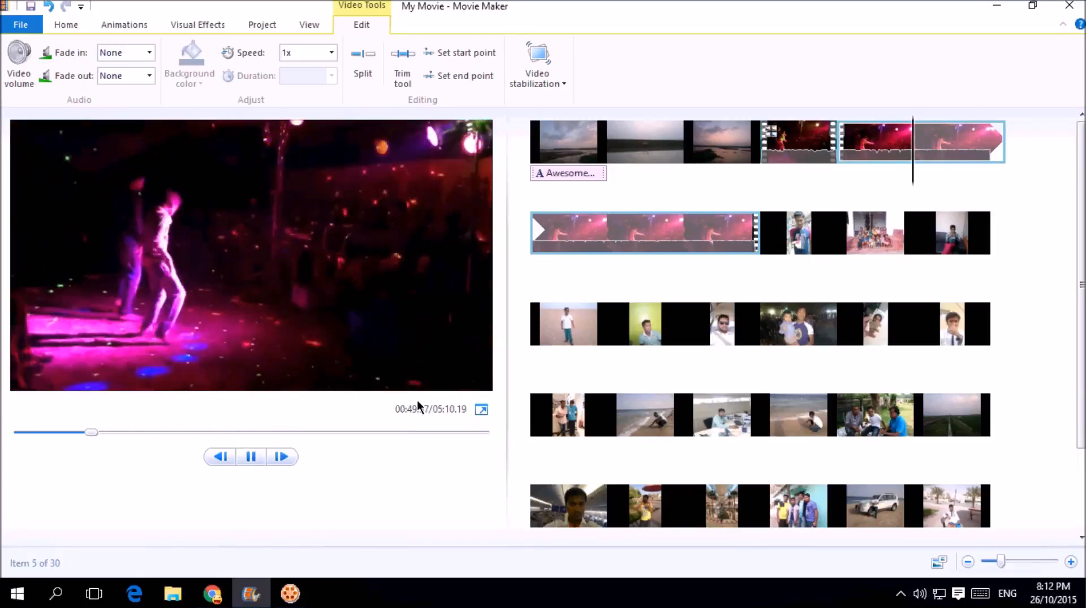
left_click(247, 456)
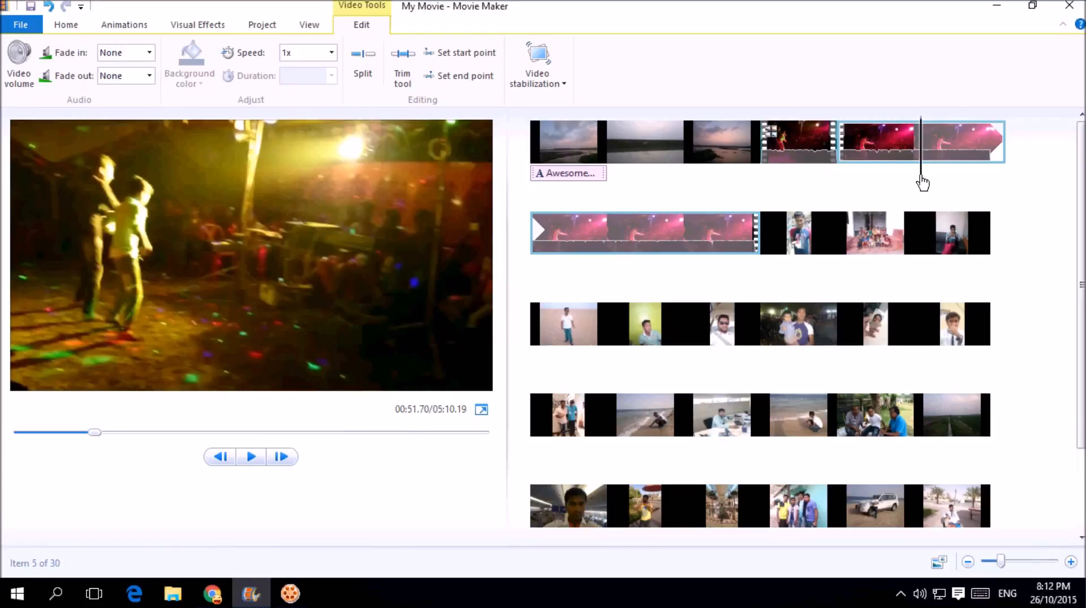
left_click_drag(921, 178, 916, 177)
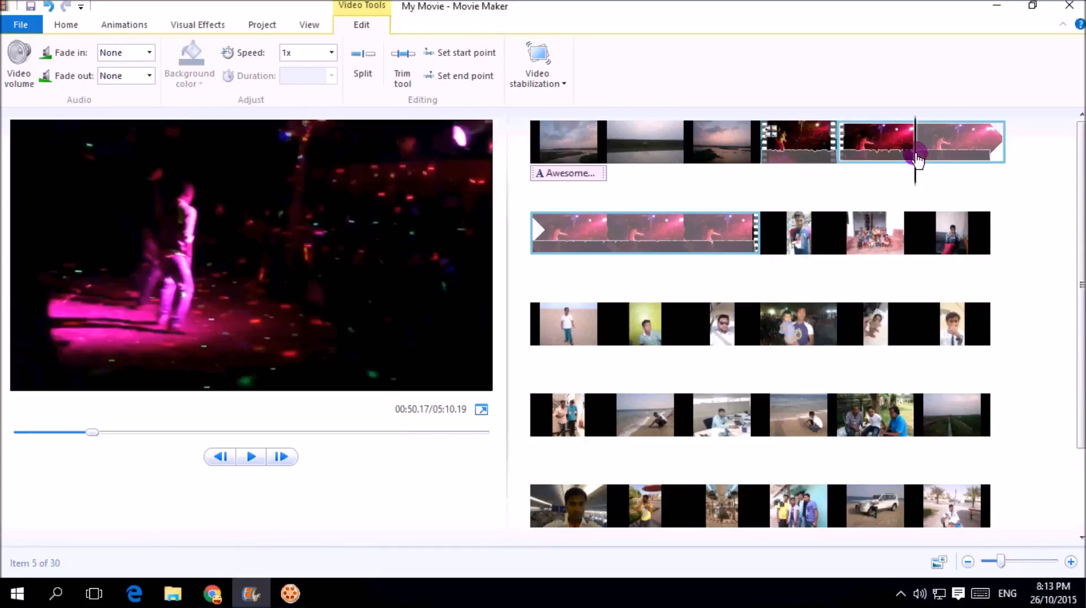
Step: Split the dance piece at 00:50.17 and 00:59.00, then select the 8.83-second middle piece
right_click(917, 161)
left_click(958, 314)
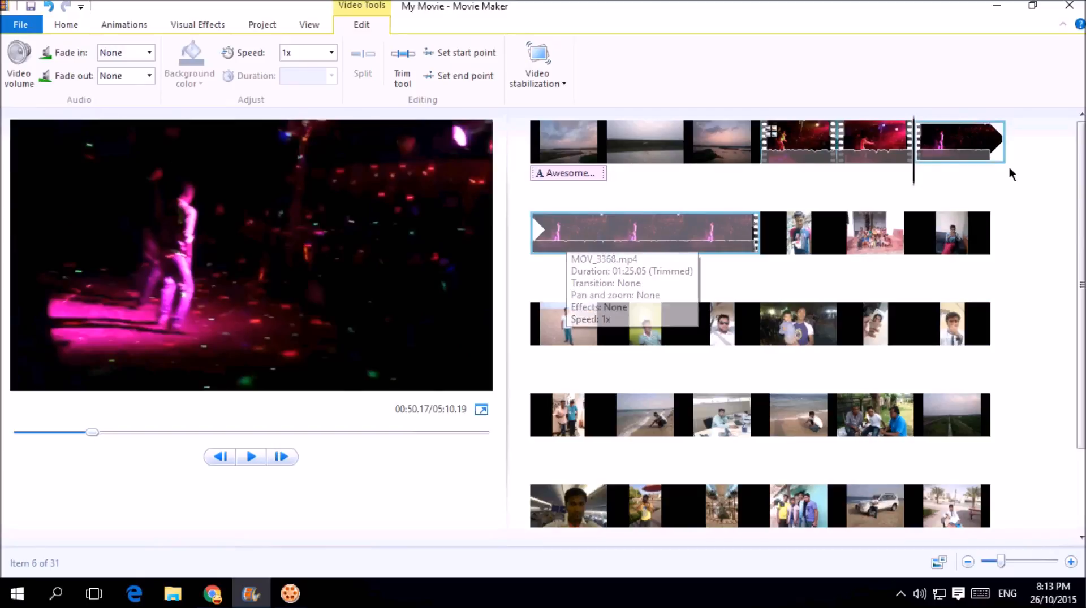
left_click_drag(914, 177, 949, 184)
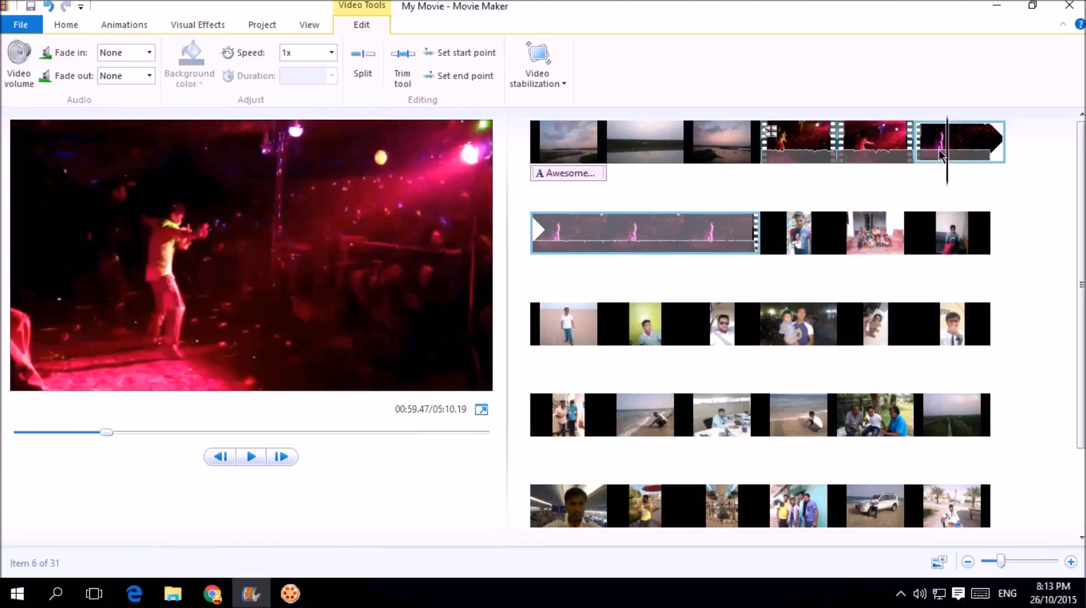
right_click(946, 155)
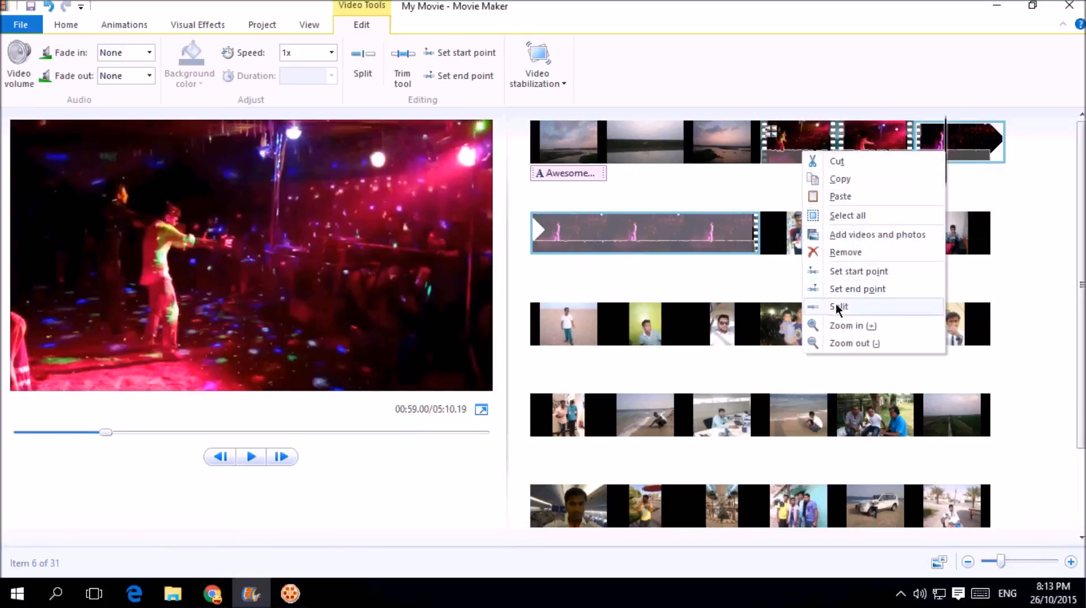
left_click(838, 306)
left_click(963, 150)
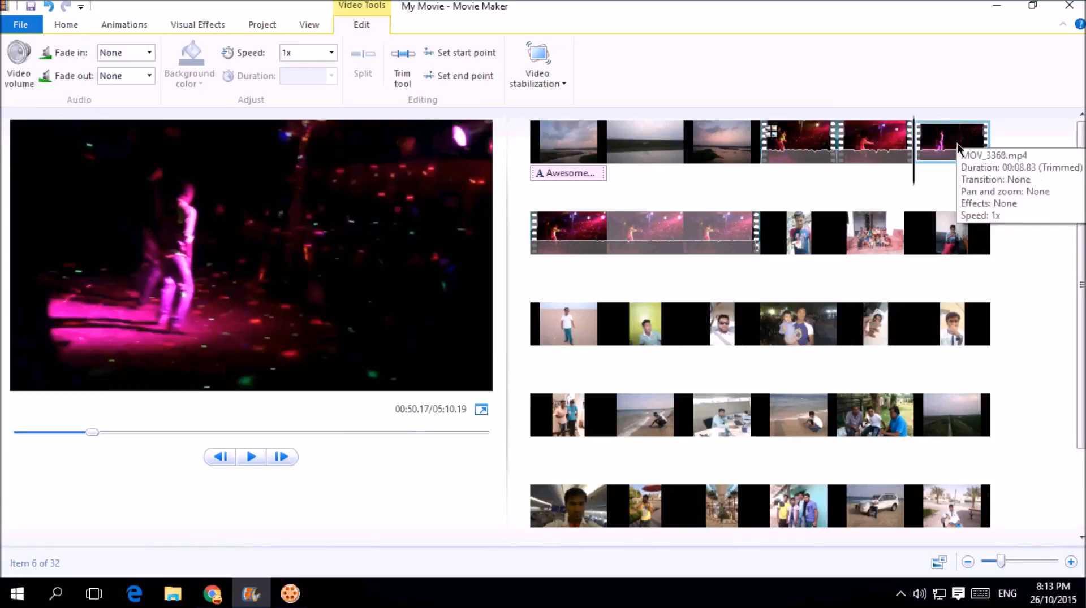
left_click(331, 54)
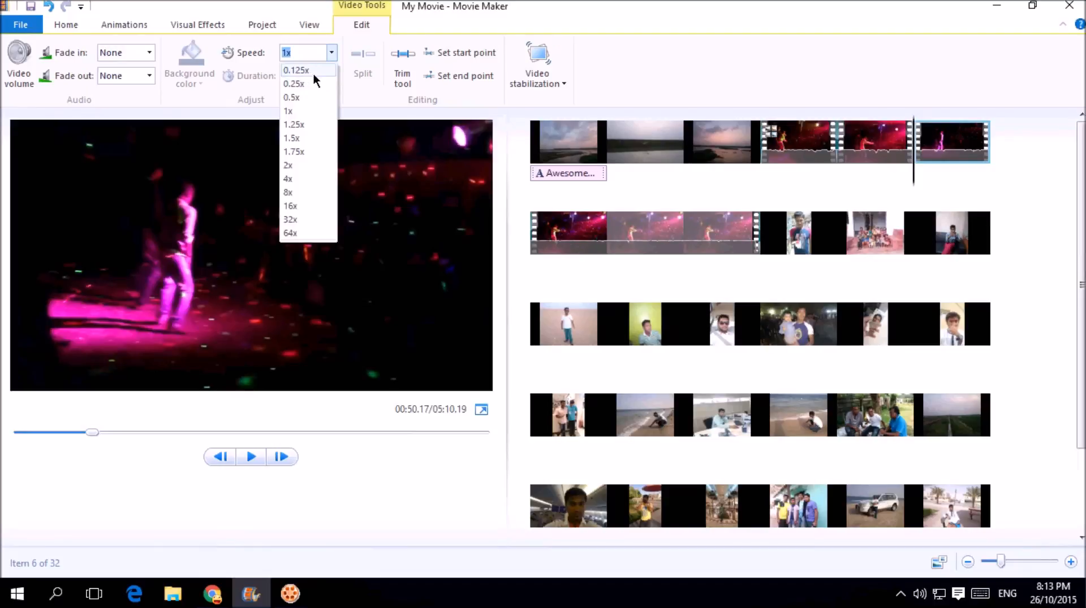
Step: Apply 0.125x speed to the middle dance piece and preview it
left_click(311, 71)
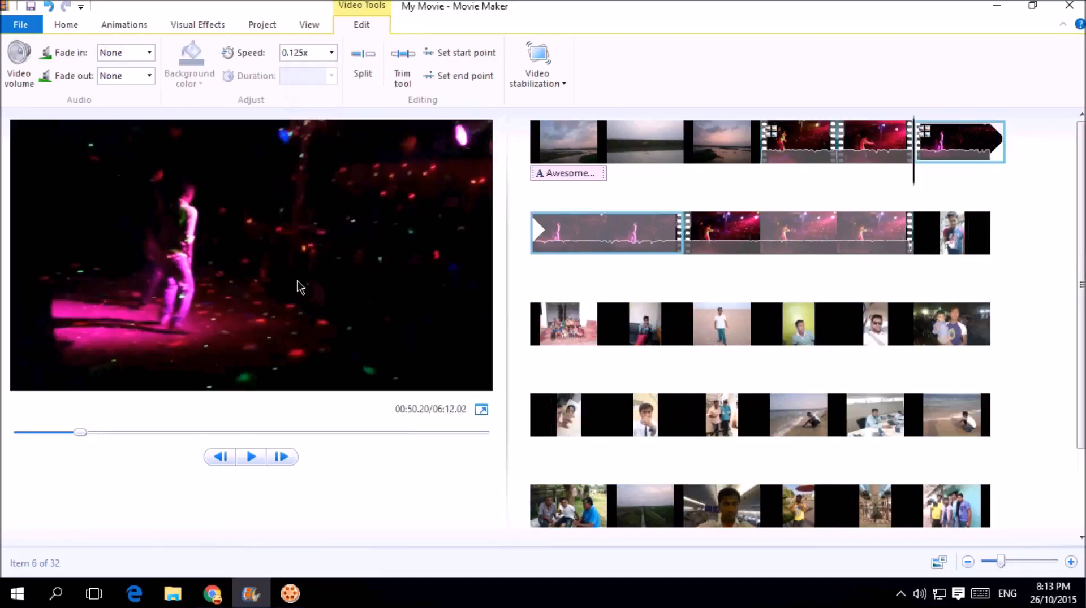
left_click(240, 458)
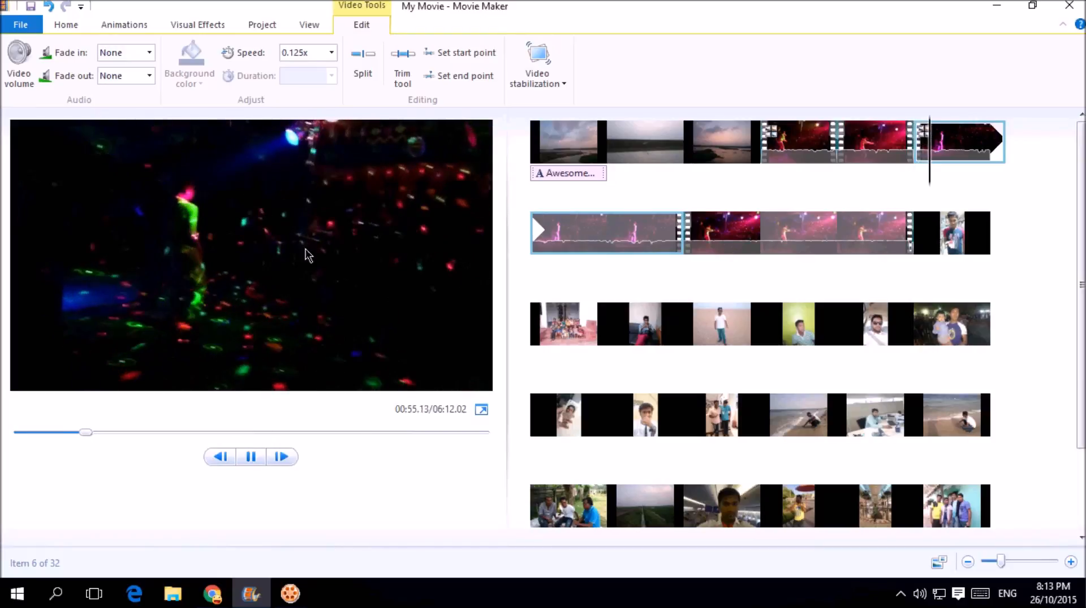
left_click(252, 459)
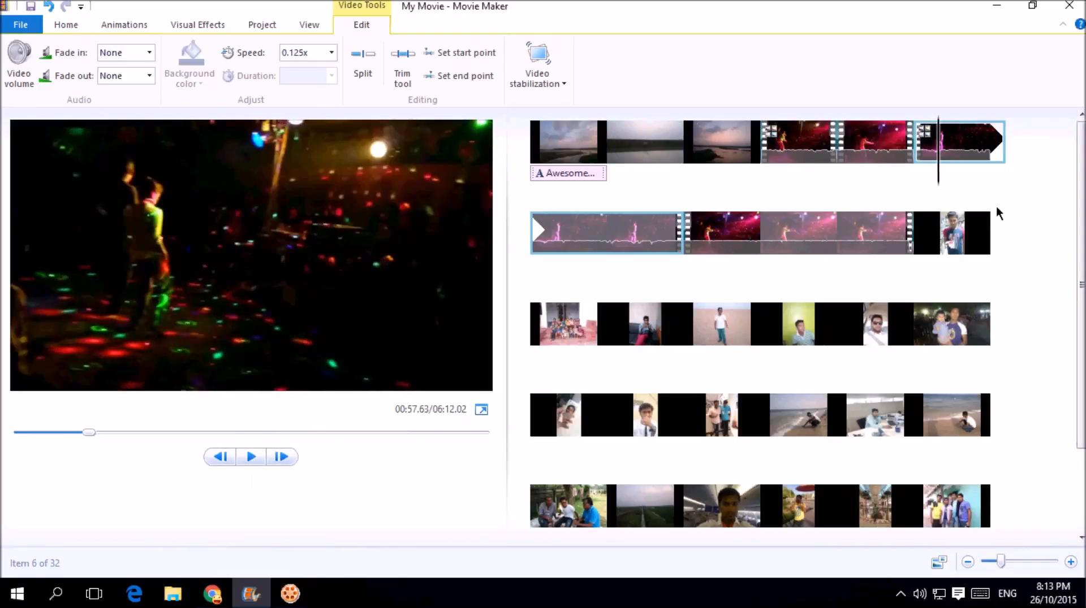